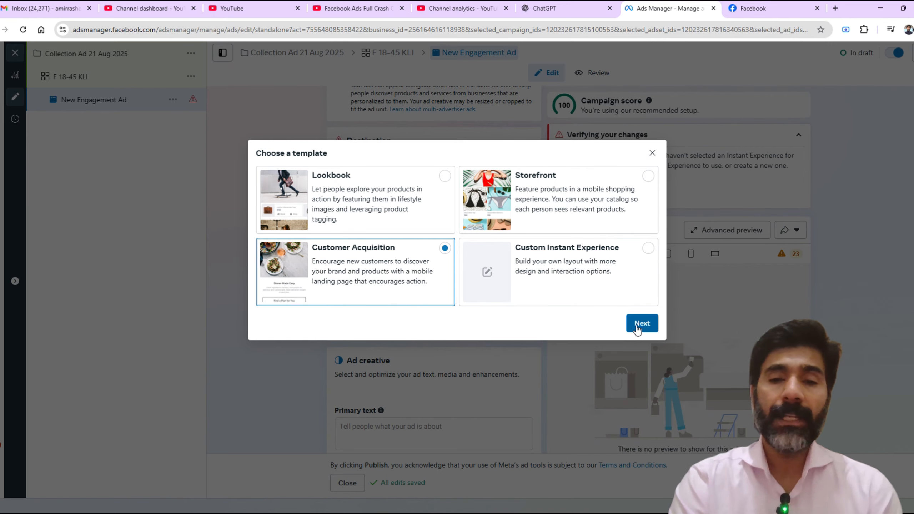
- Create an Instant Experience from the Customer Acquisition template and replace its cover image with the teal "become a digital marketing expert" account image
left_click(641, 323)
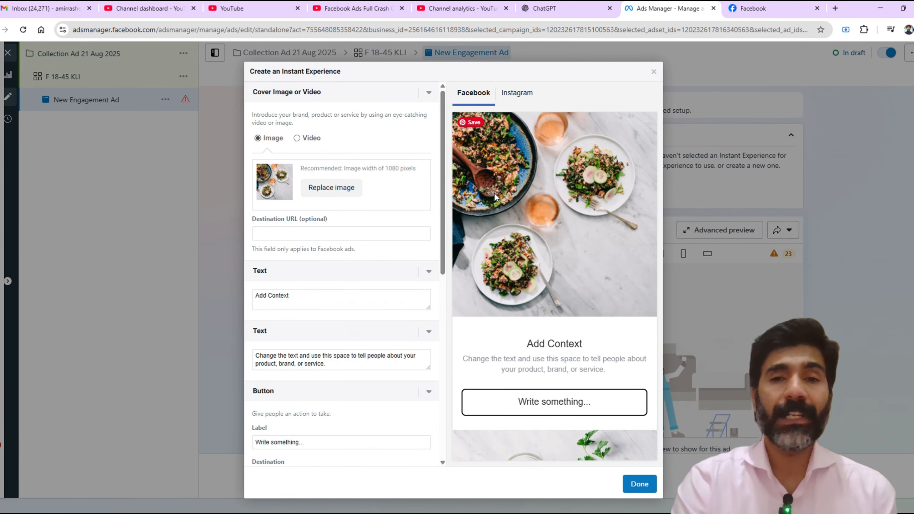
left_click(355, 194)
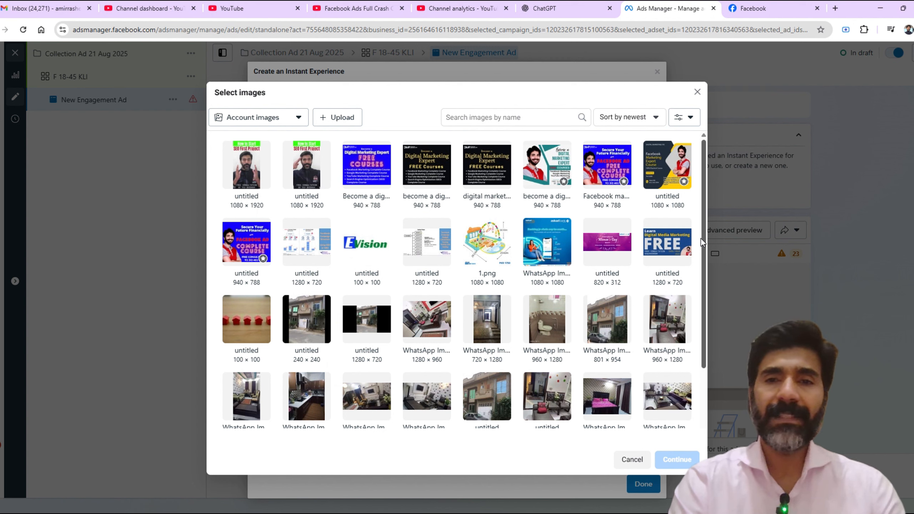
left_click(552, 170)
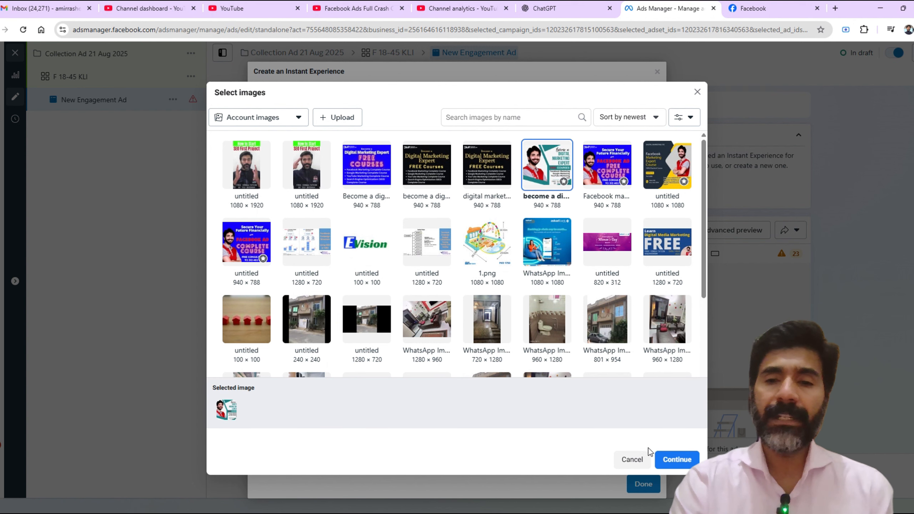
left_click(676, 459)
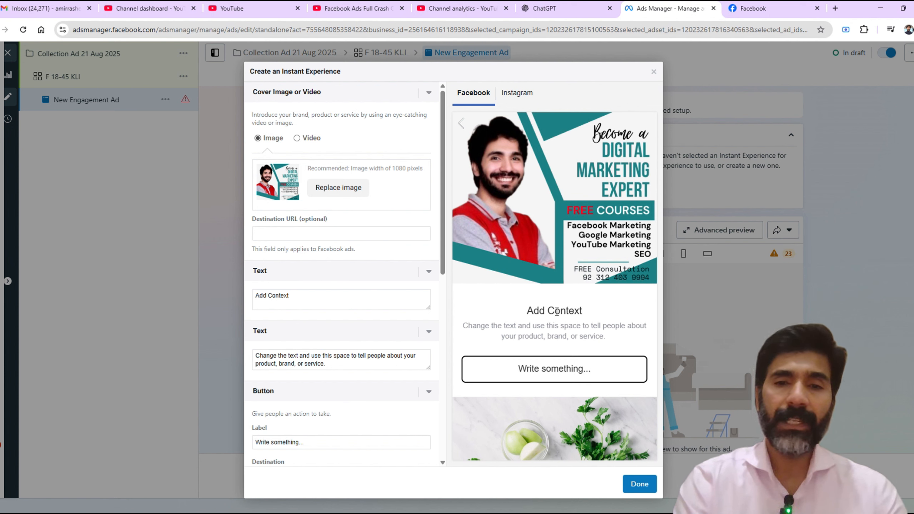
- Replace the heading text below the cover image with "Free FacebookMarketing Course"
triple_click(301, 298)
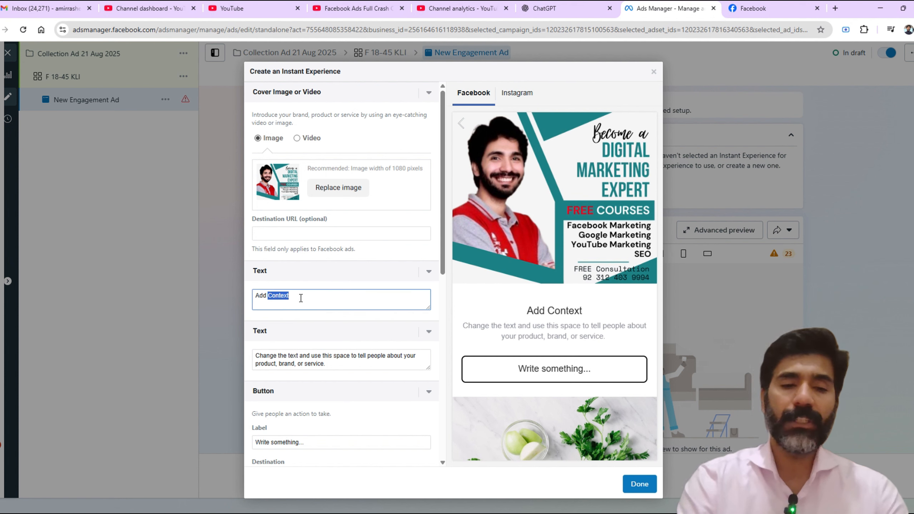
type("Fre")
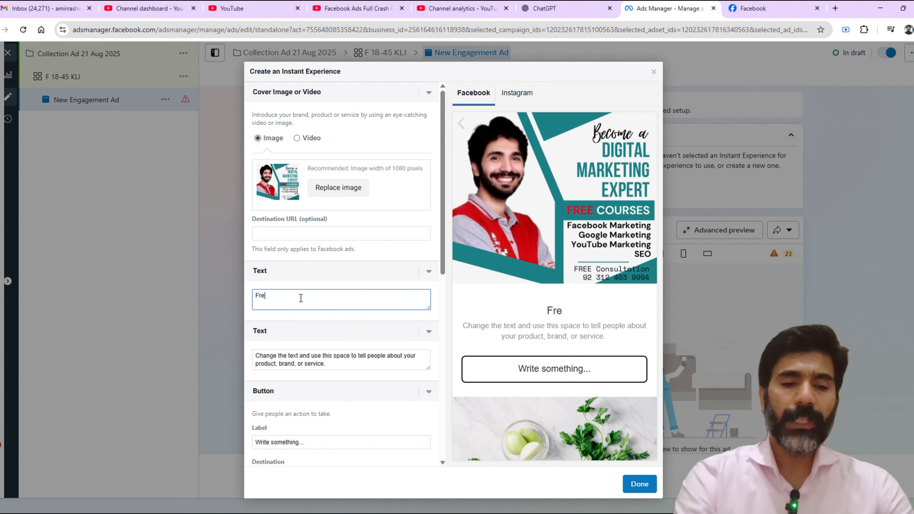
type("e Fa")
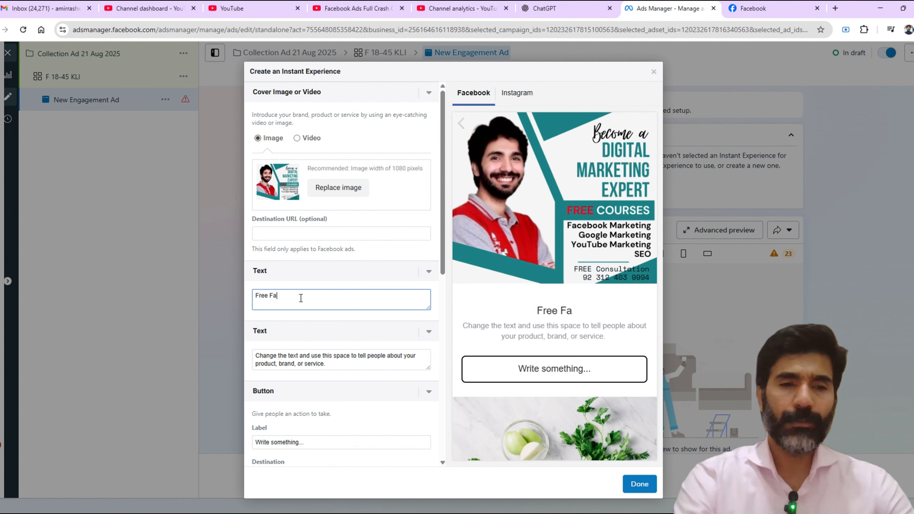
type("cebook C")
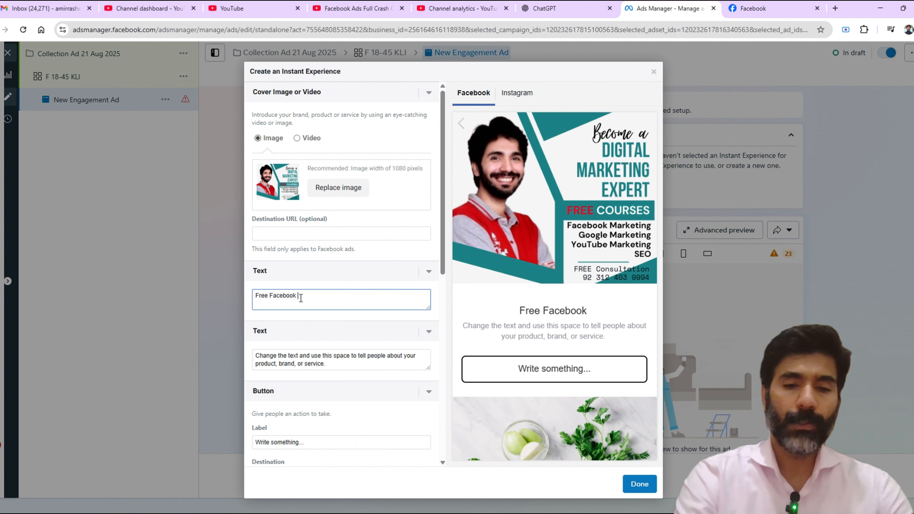
key("BackSpace")
key("BackSpace")
type("M")
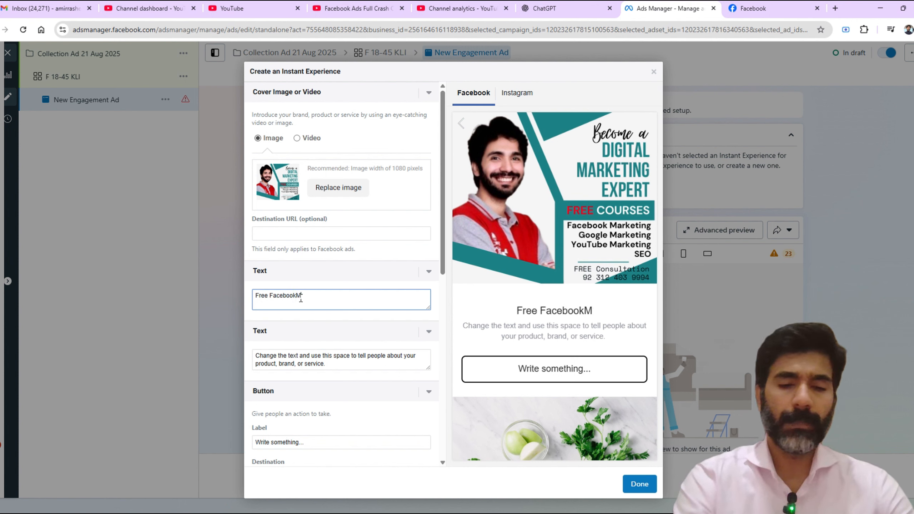
type("arketing Course")
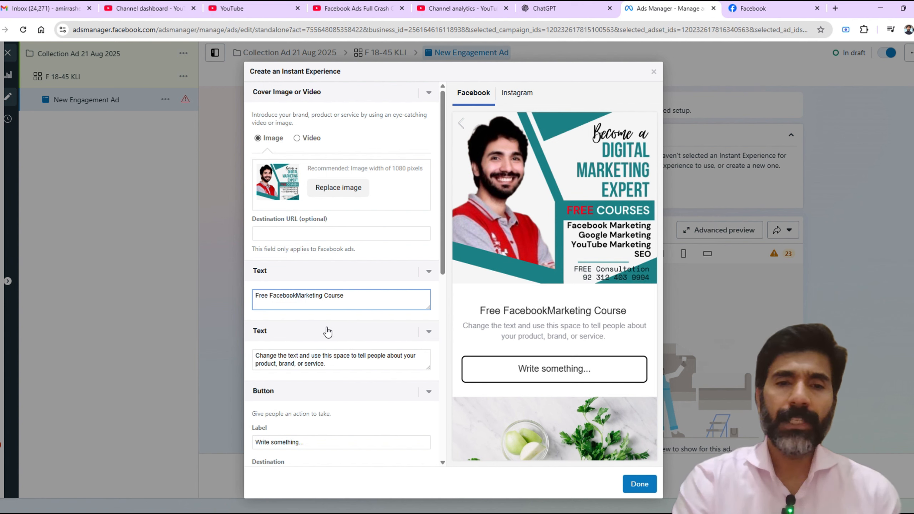
- Replace the description text under the heading with "learn and earn with facebook marekting free course"
triple_click(338, 359)
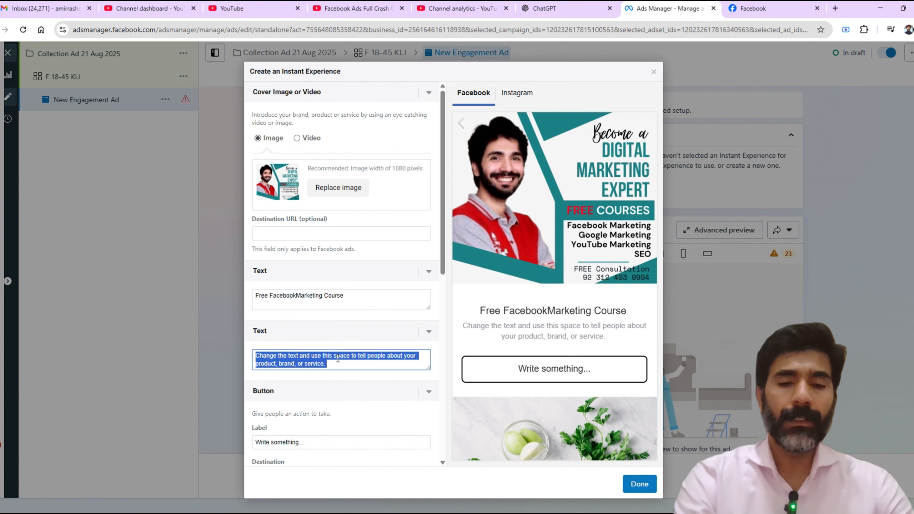
type("learn")
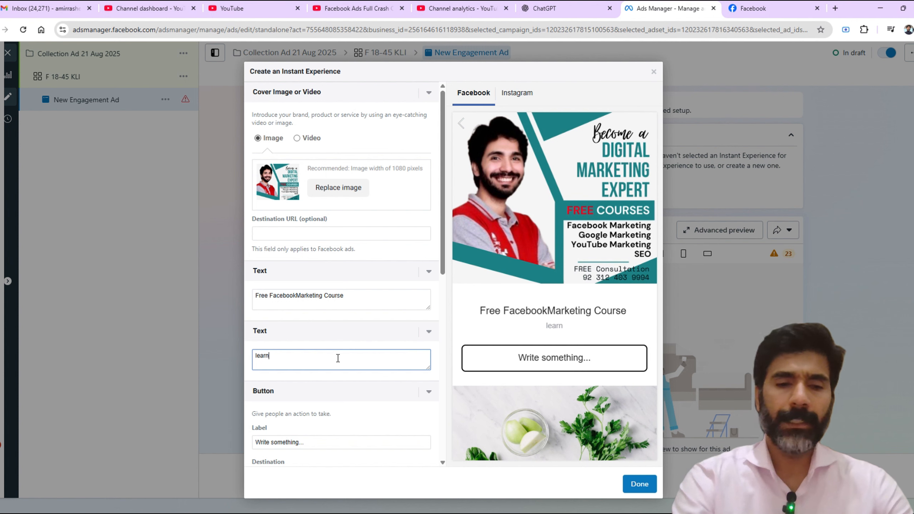
type(" and earn with")
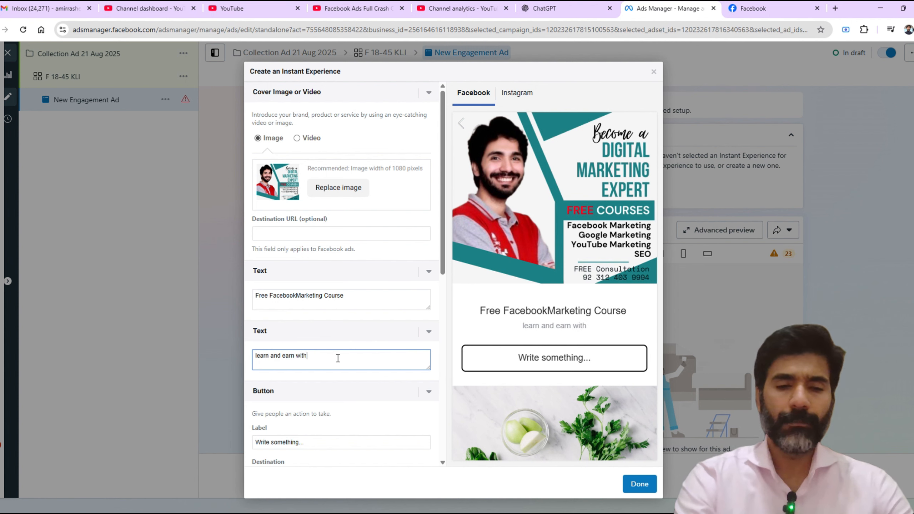
type(" facebook marekting")
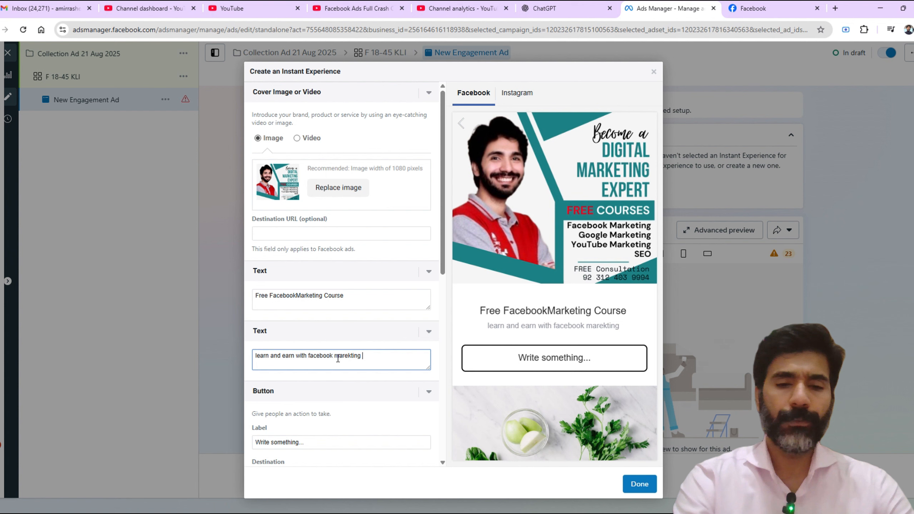
type(" free")
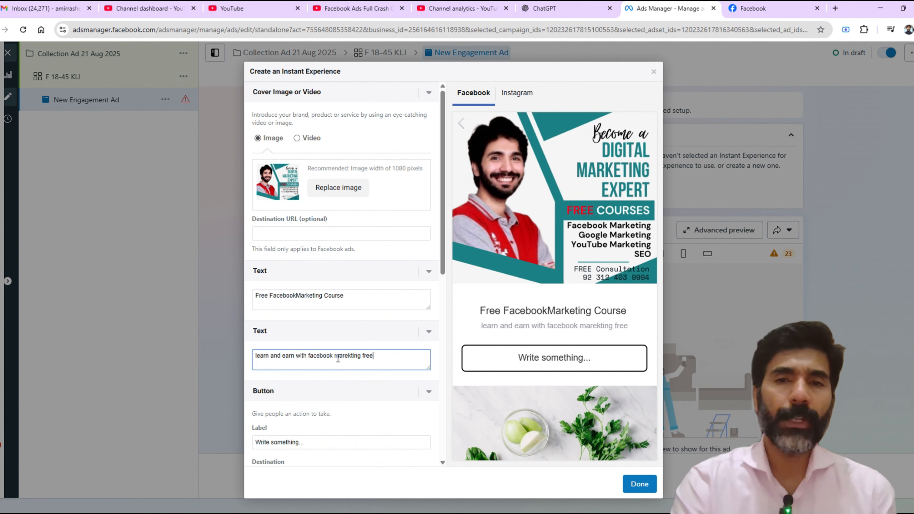
type(" course")
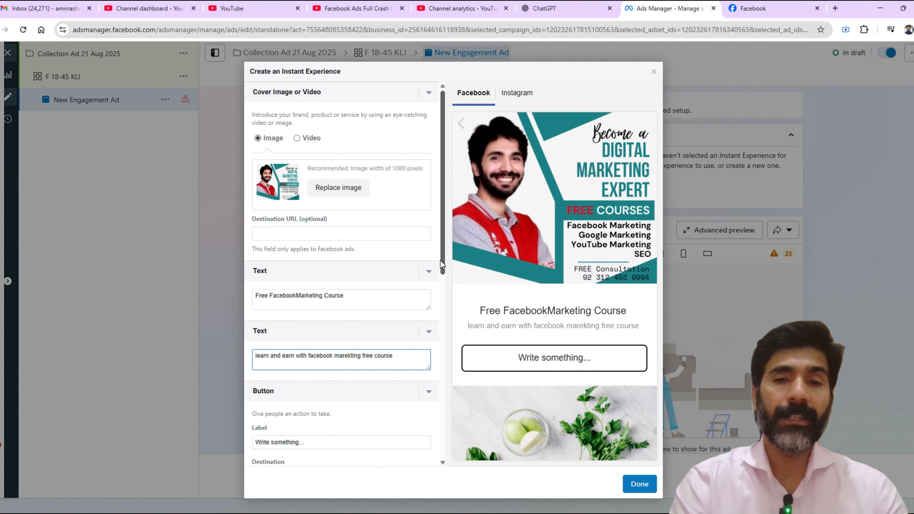
- Set the label of the button above the carousel to "Subscribe"
left_click_drag(440, 261, 457, 379)
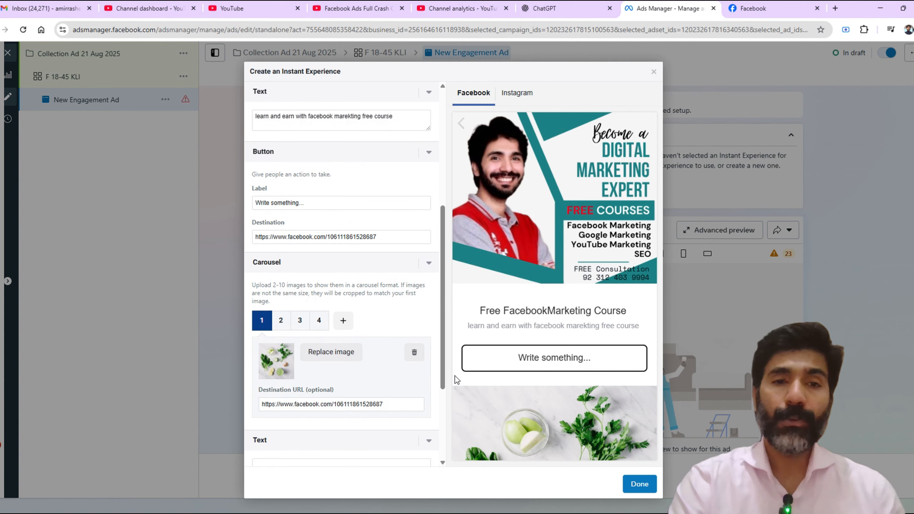
left_click(319, 204)
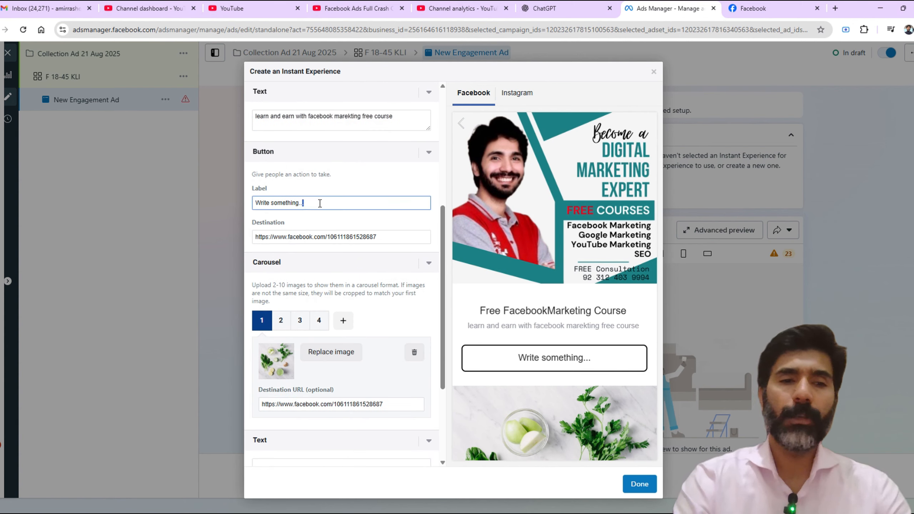
key("ctrl+a")
type("S")
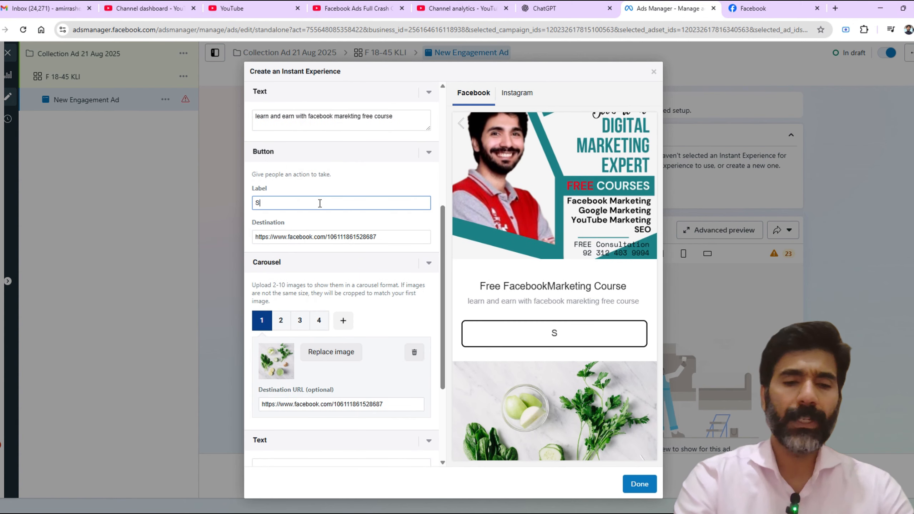
type("ubscribe")
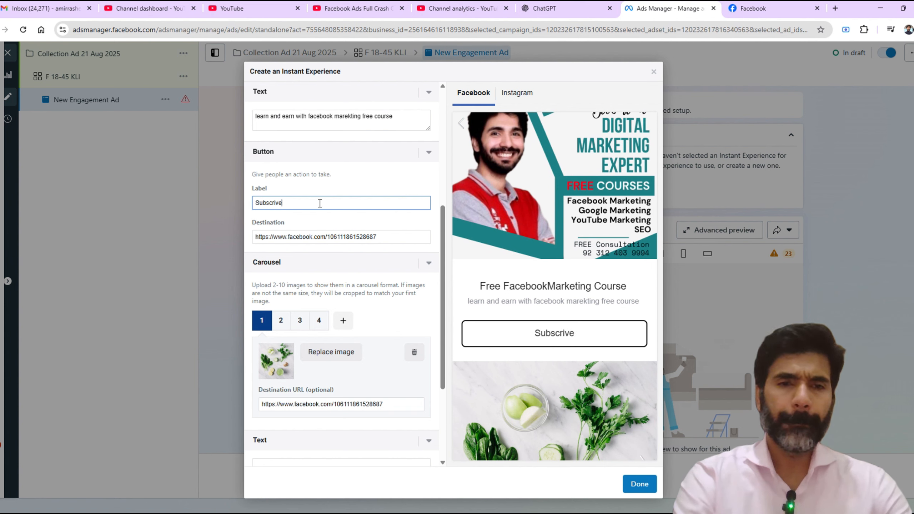
key("BackSpace")
key("BackSpace")
type("be")
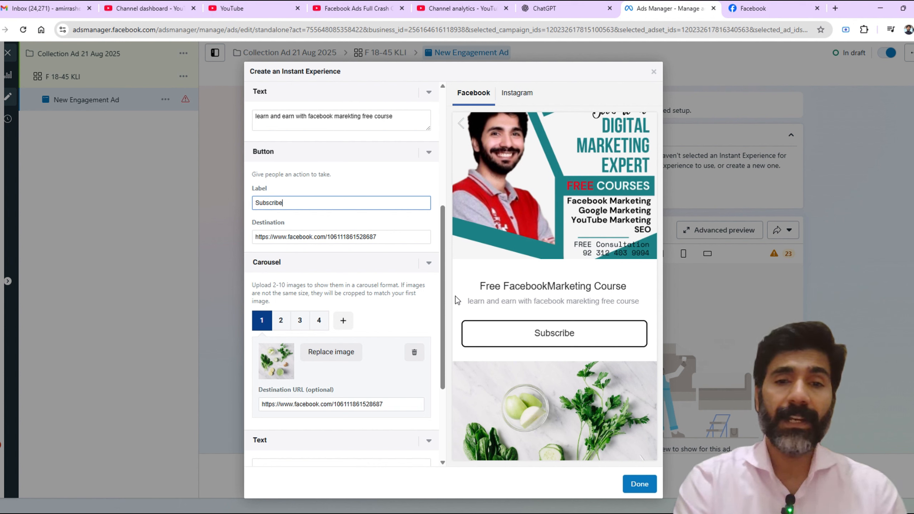
- Look through the carousel's slides 2, 3 and 4, and return to slide 3
scroll(445, 336, "down", 2)
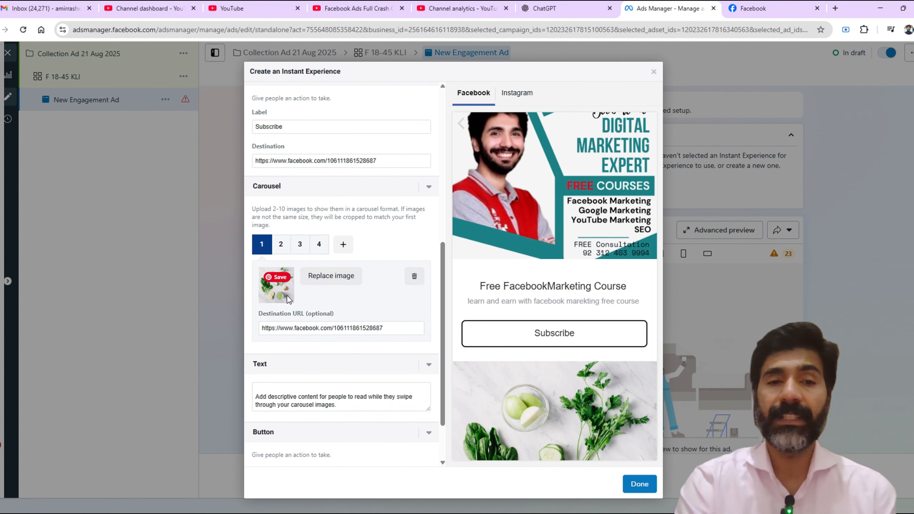
left_click(281, 249)
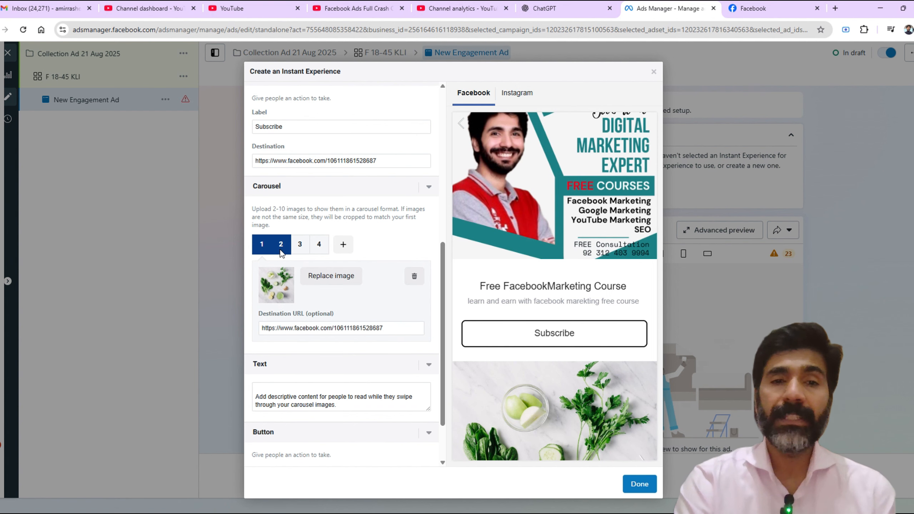
left_click(301, 247)
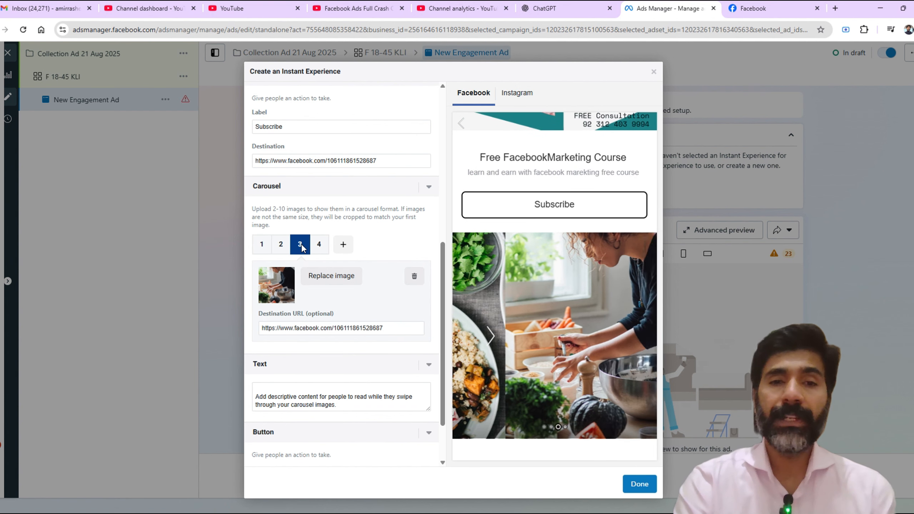
left_click(318, 249)
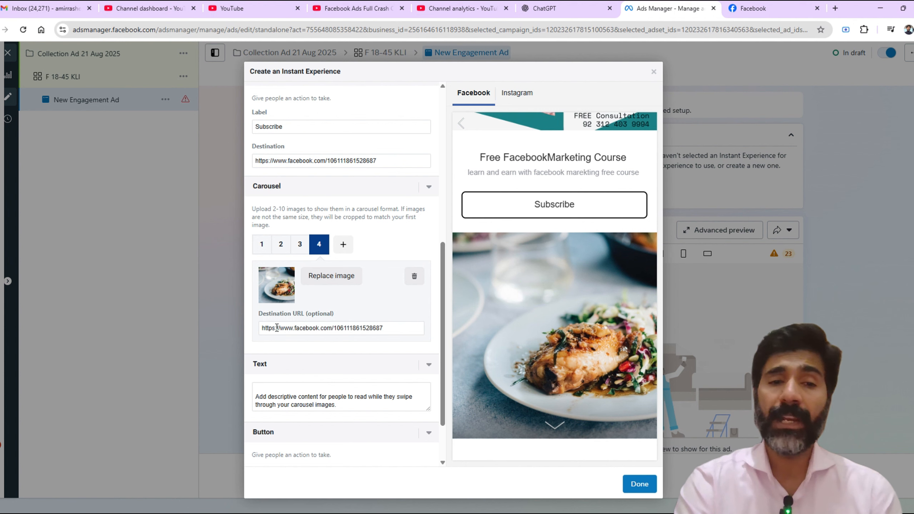
left_click(296, 242)
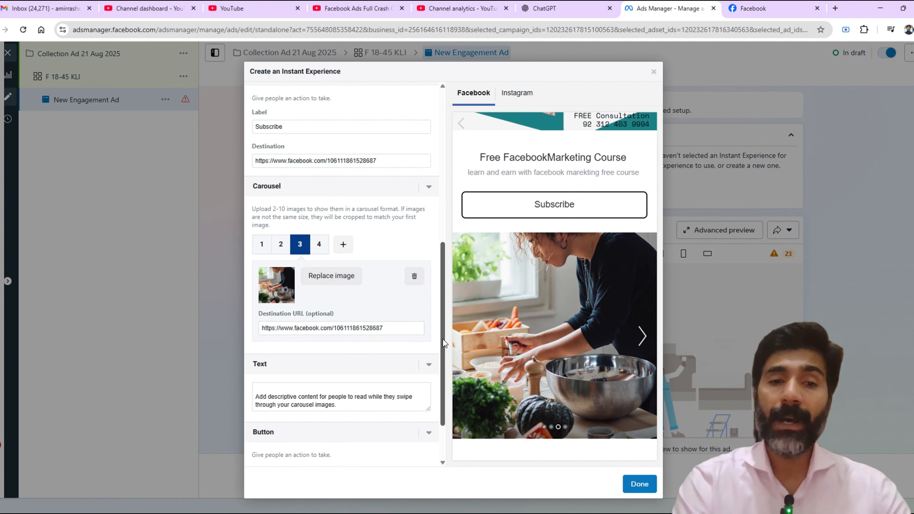
- Replace the text below the carousel with "Become digital marketing expddert in 3 months"
scroll(442, 371, "down", 2)
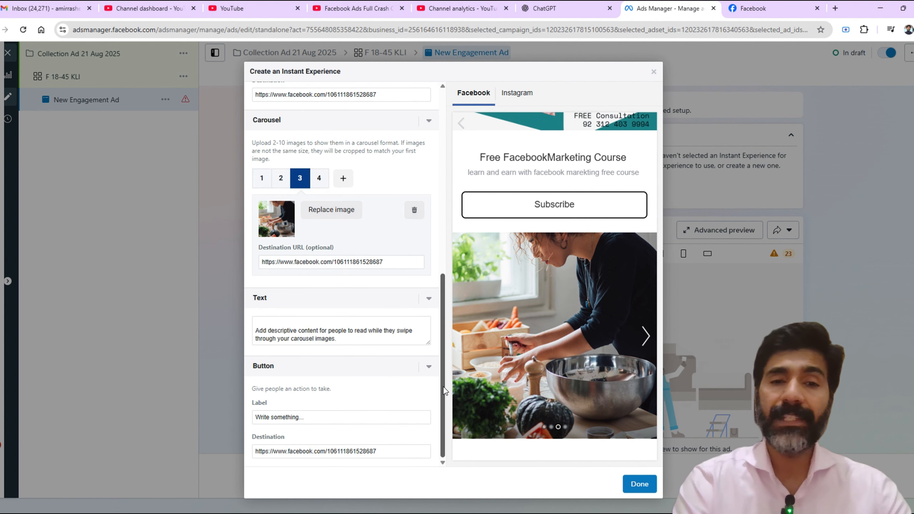
left_click(356, 340)
key("ctrl+a")
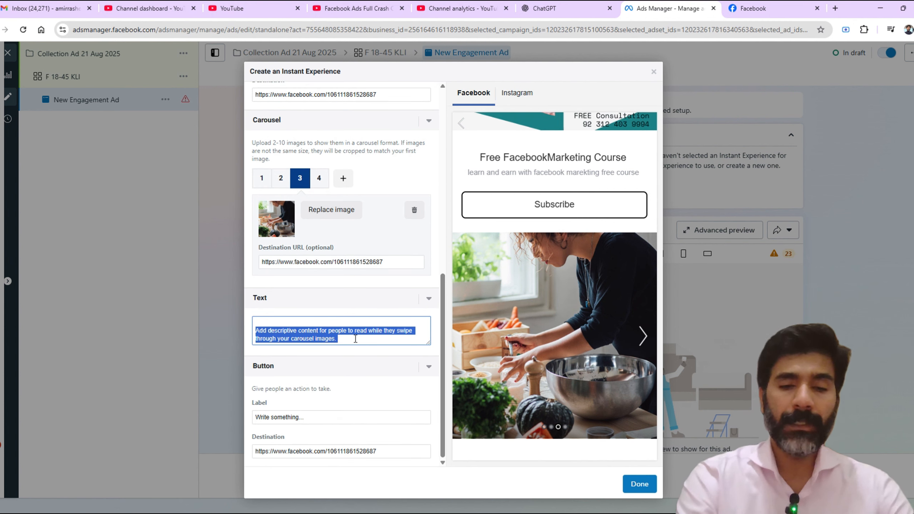
type("Become")
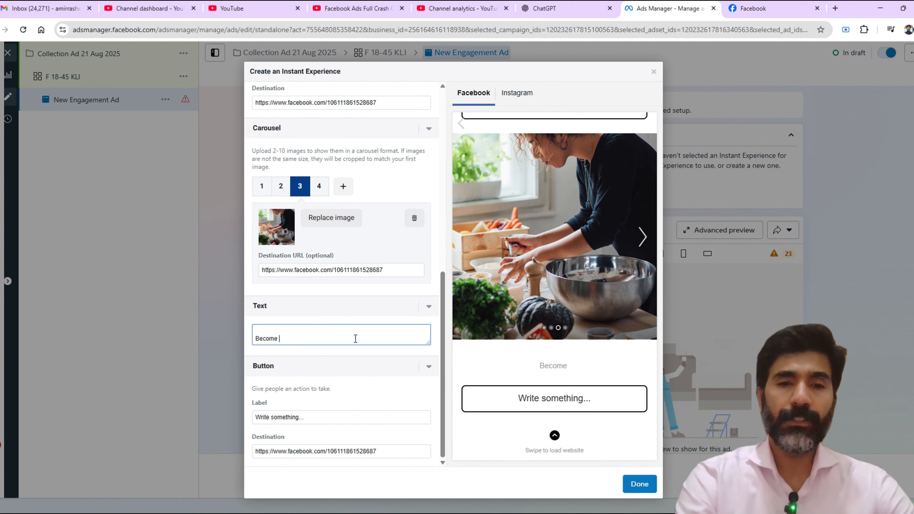
type(" digital ")
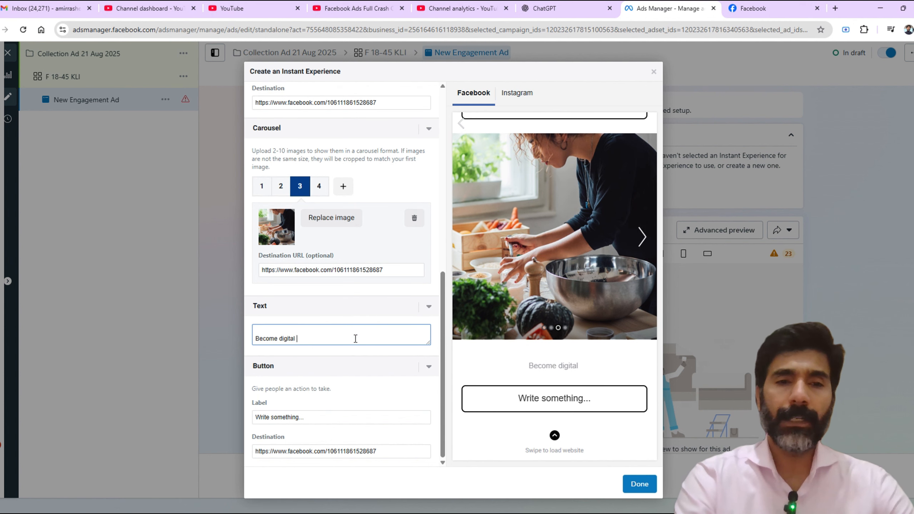
type("mar")
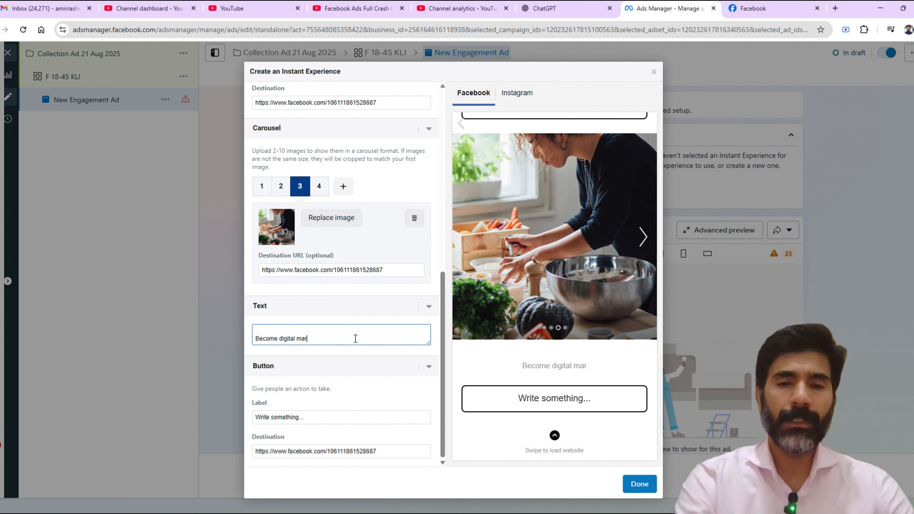
type("keting expddert in")
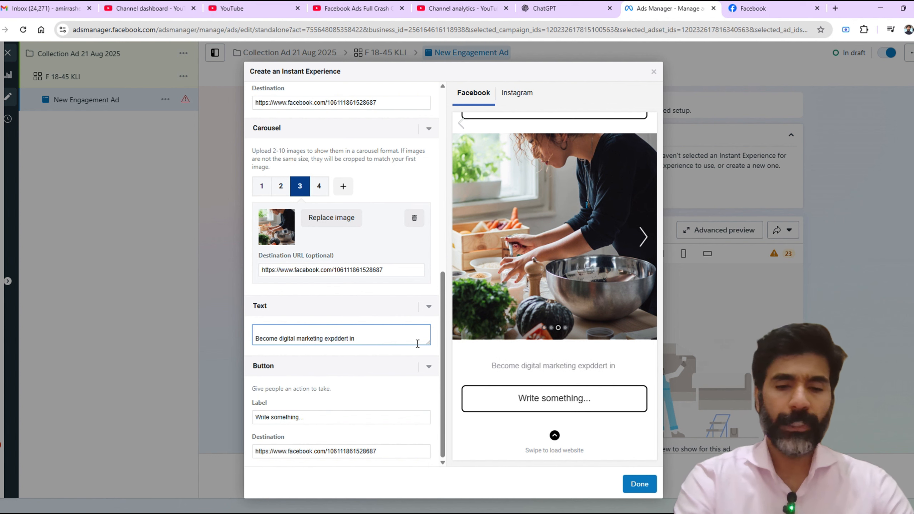
type(" 3 months")
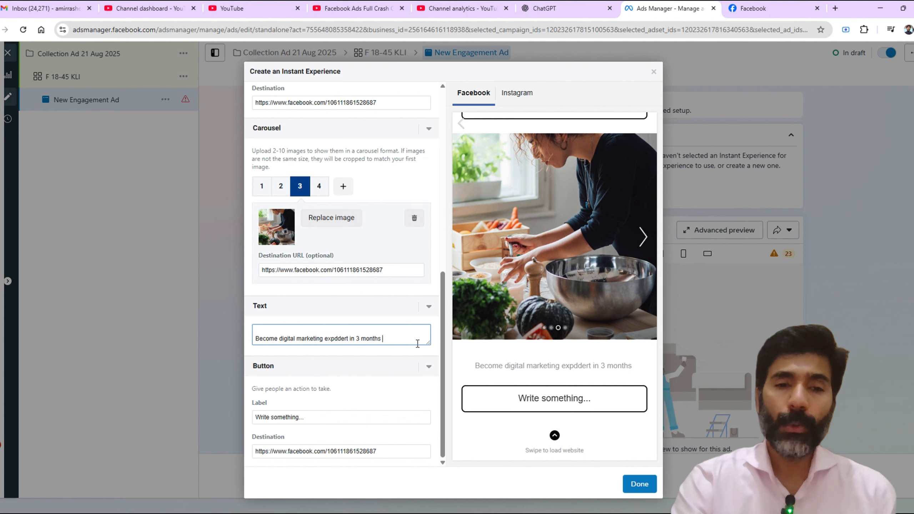
- Set the label of the button below the carousel text to "subcribe learn nore" and finish the Instant Experience
triple_click(320, 417)
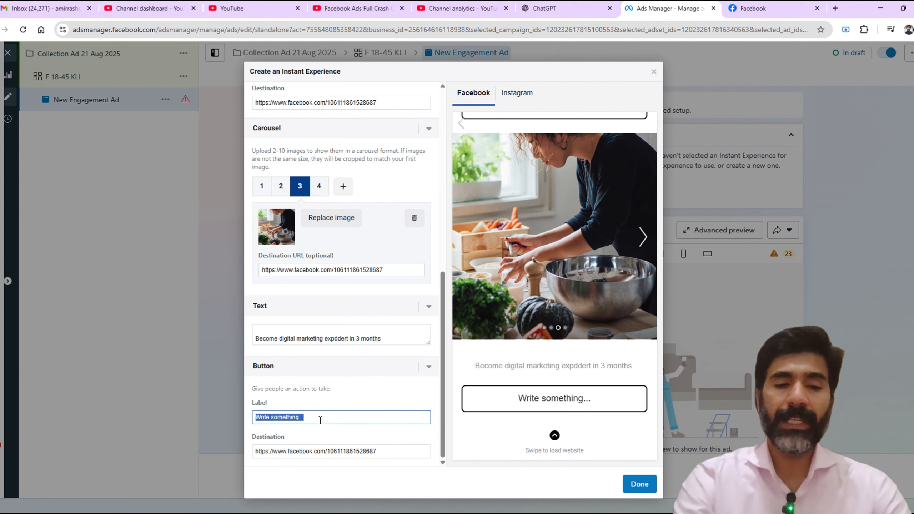
type("sub")
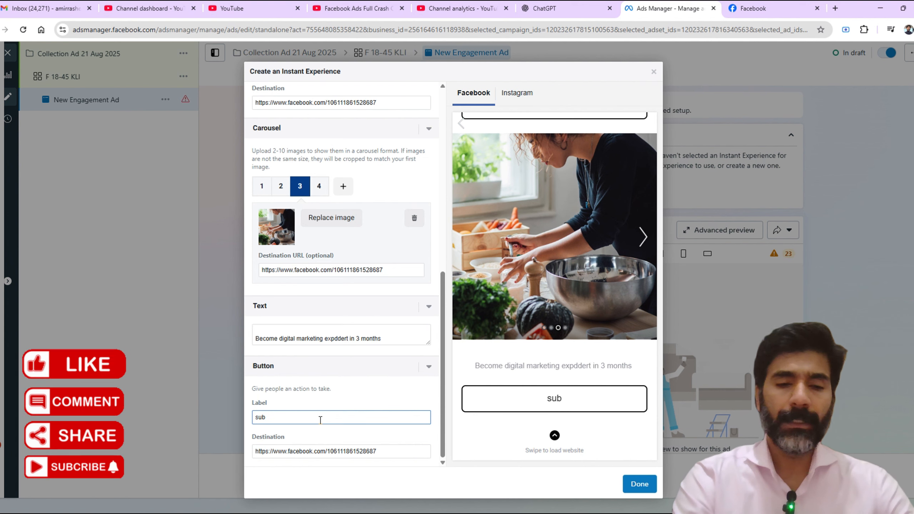
type("cribe learn nore")
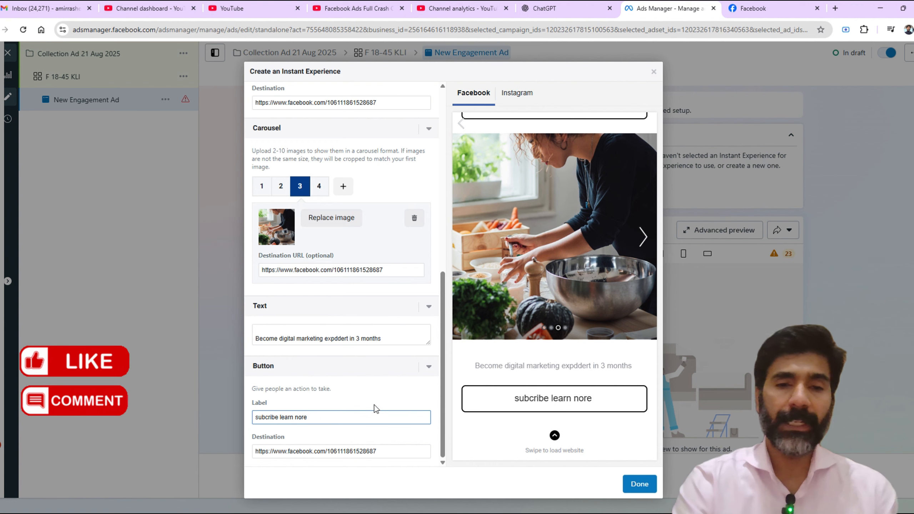
left_click(445, 457)
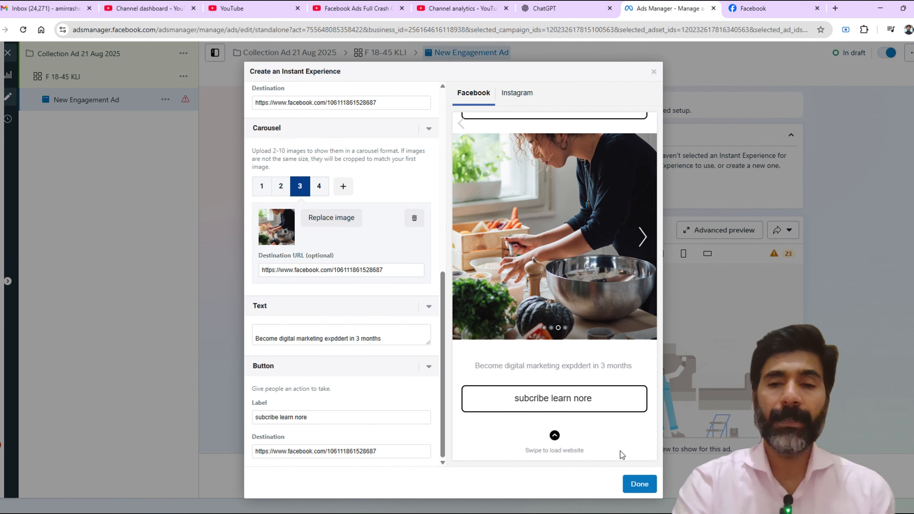
left_click(640, 484)
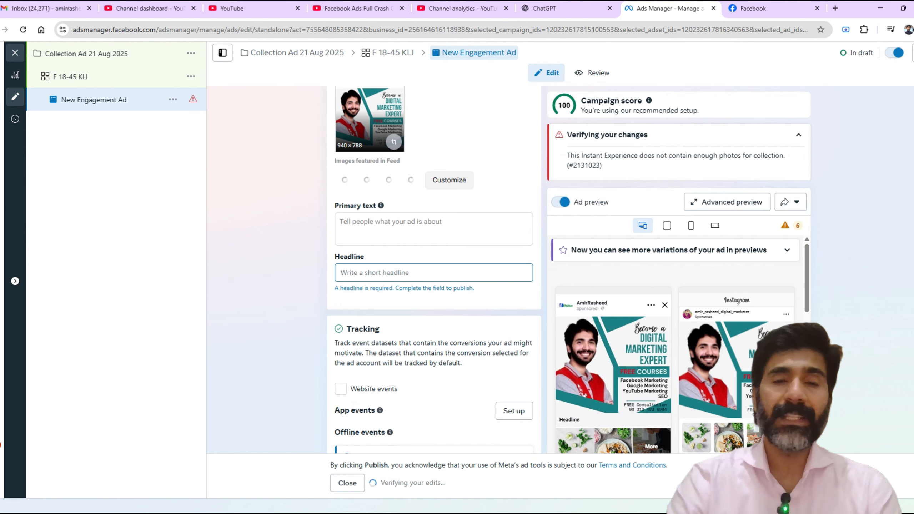
- Enter "Learn" as the primary text of the new engagement ad
left_click(391, 210)
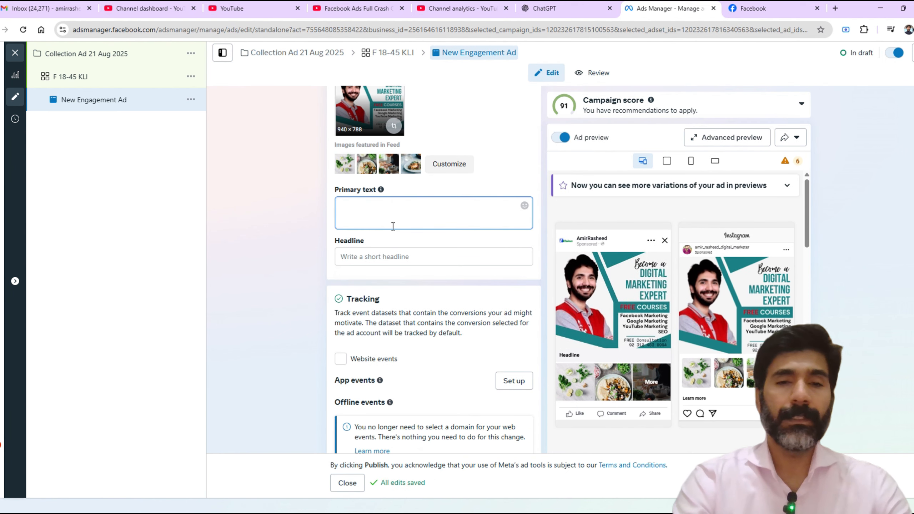
type("La")
key("BackSpace")
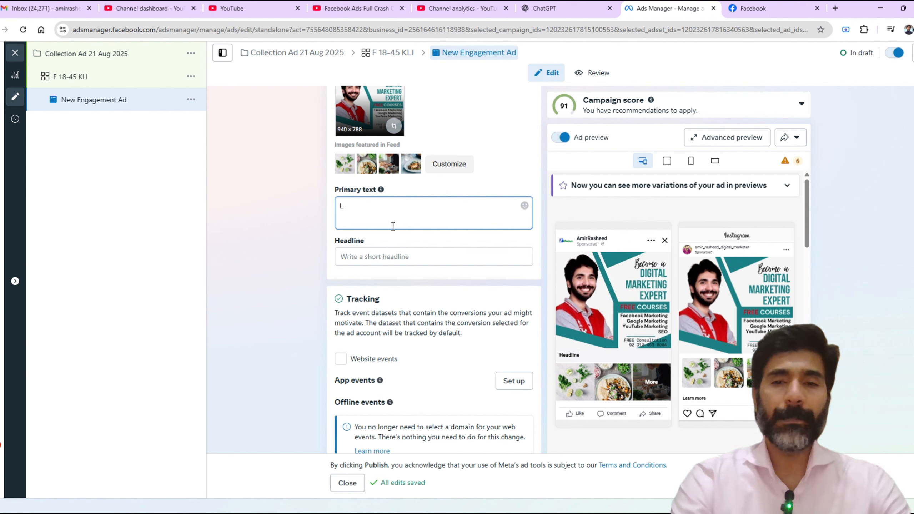
type("earn")
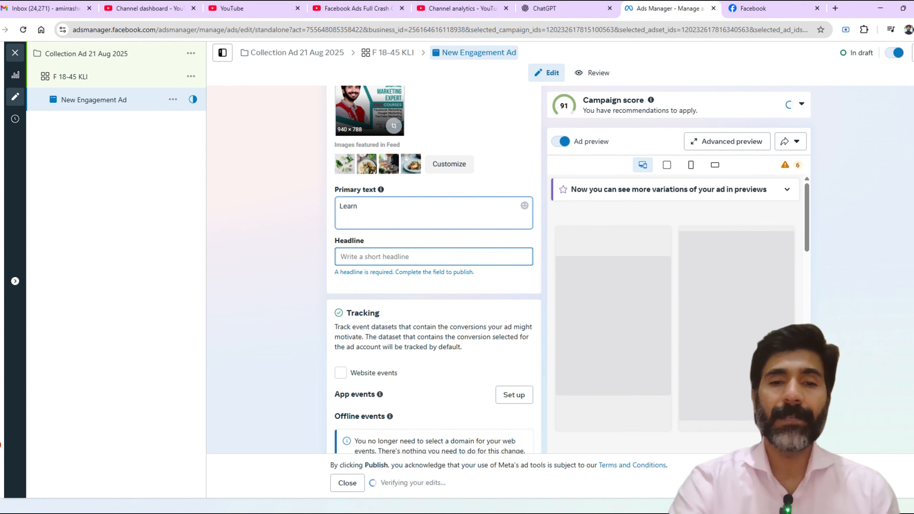
left_click(433, 256)
scroll(433, 256, "down", 3)
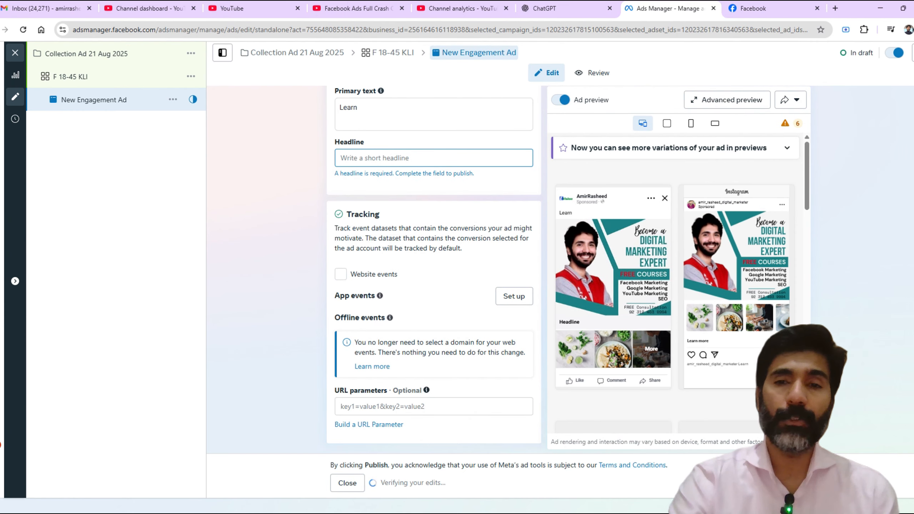
- Review the Collection Ad 21 Aug 2025 campaign's budget strategy and the F 18-45 KLI ad set's conversion and budget settings
left_click(71, 54)
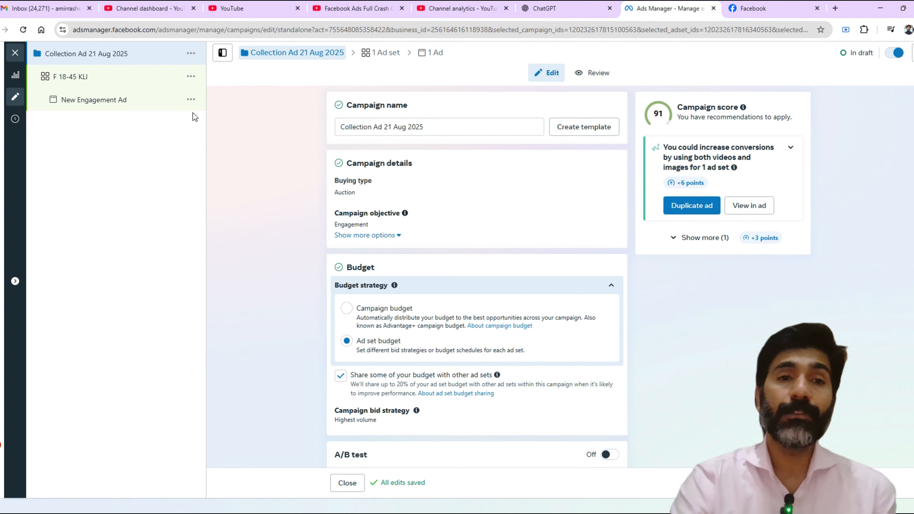
left_click(194, 85)
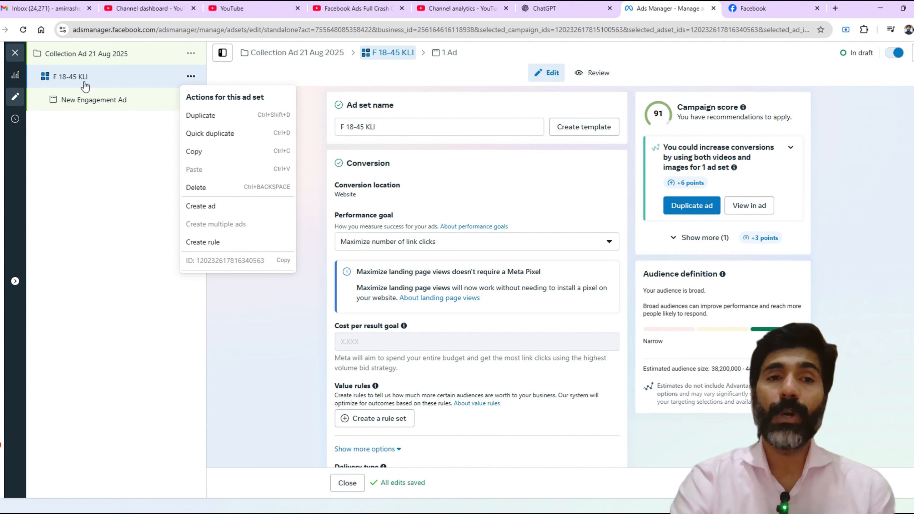
left_click(259, 355)
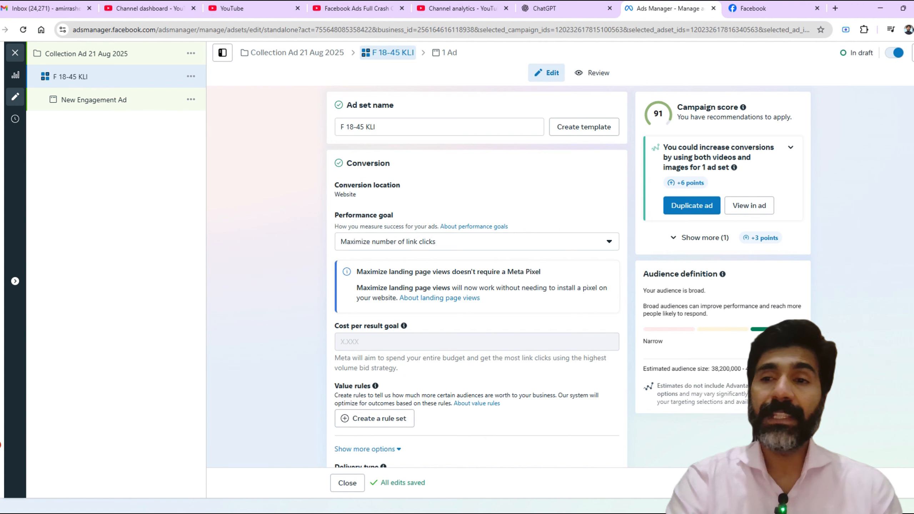
scroll(476, 277, "down", 10)
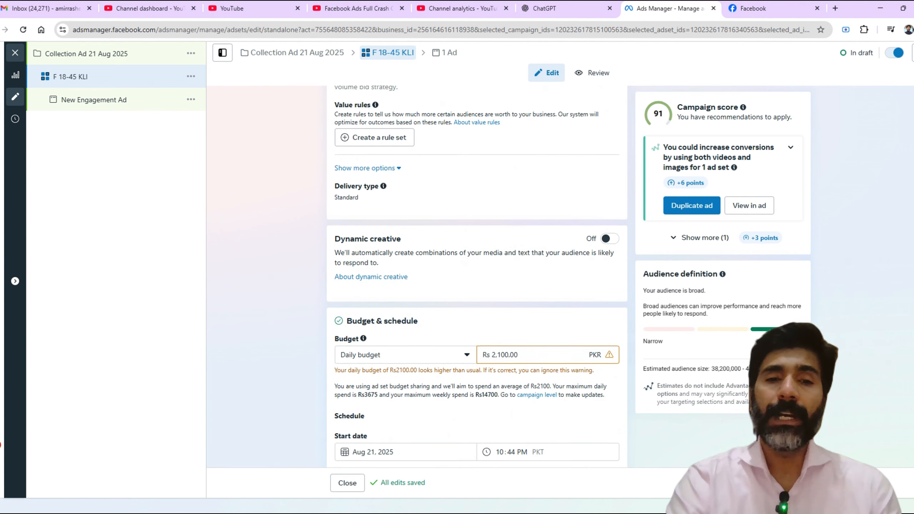
scroll(476, 277, "up", 10)
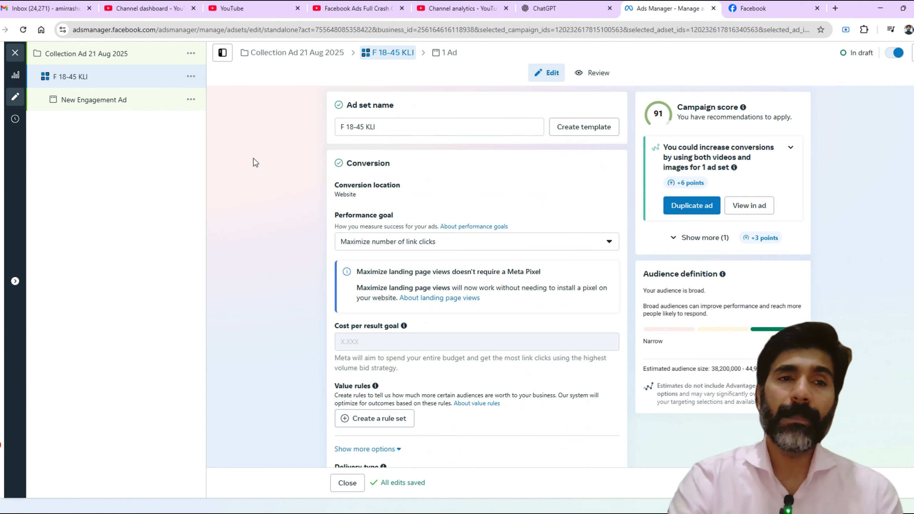
- Try the Campaign budget strategy at campaign level and return it to Ad set budget
left_click(133, 60)
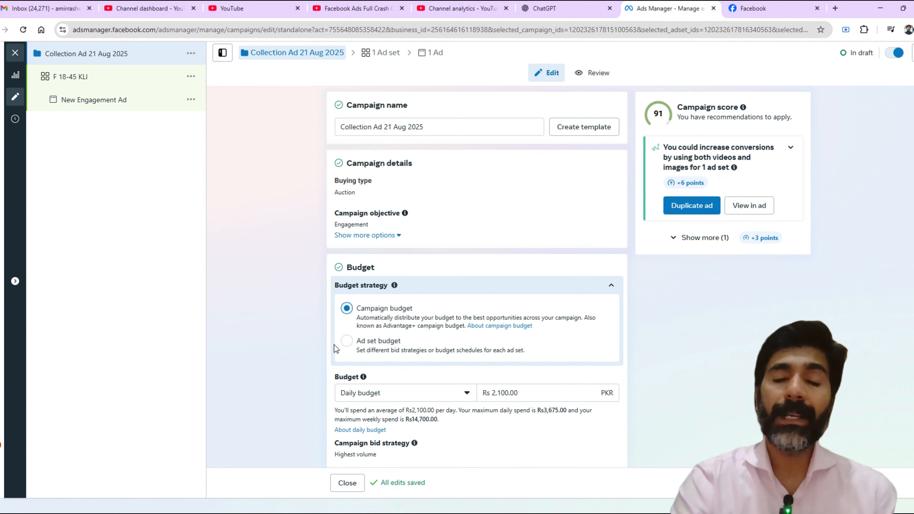
left_click(346, 345)
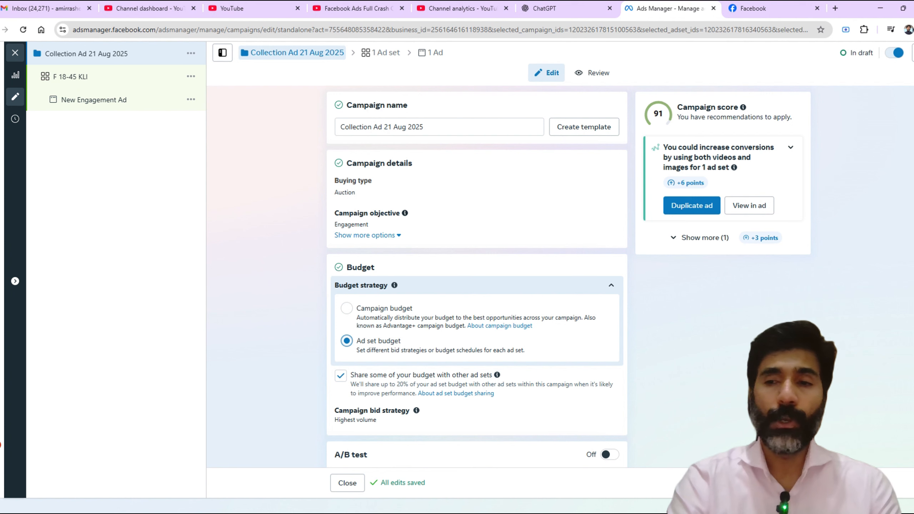
- Set the suggested audience gender to Men in the F 18-45 KLI ad set
scroll(476, 276, "down", 4)
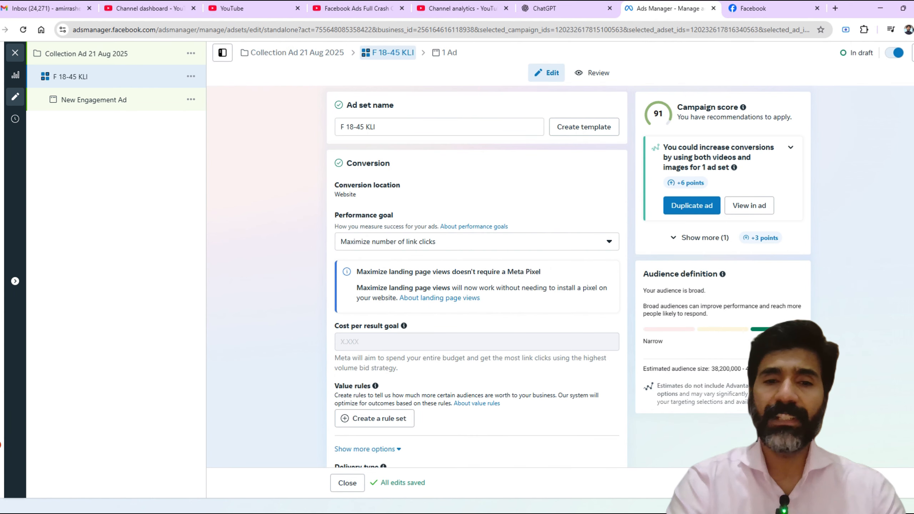
scroll(477, 277, "down", 10)
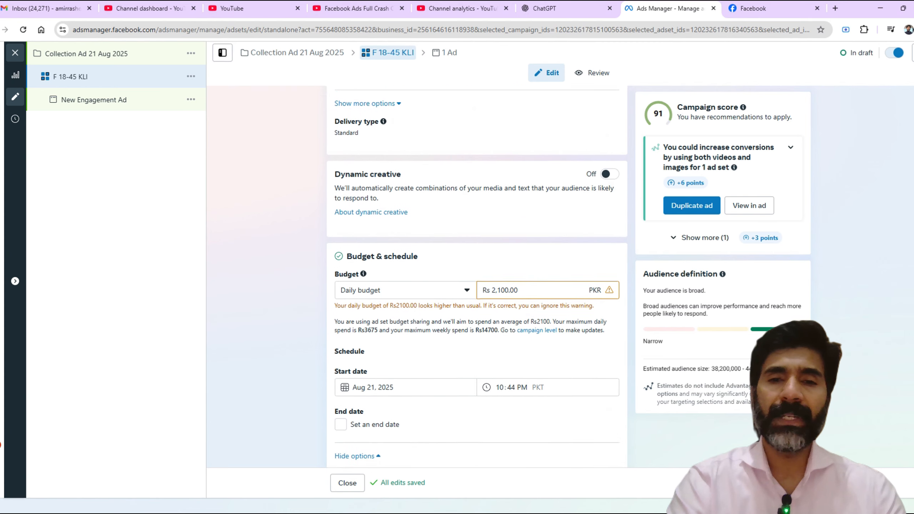
scroll(476, 277, "down", 5)
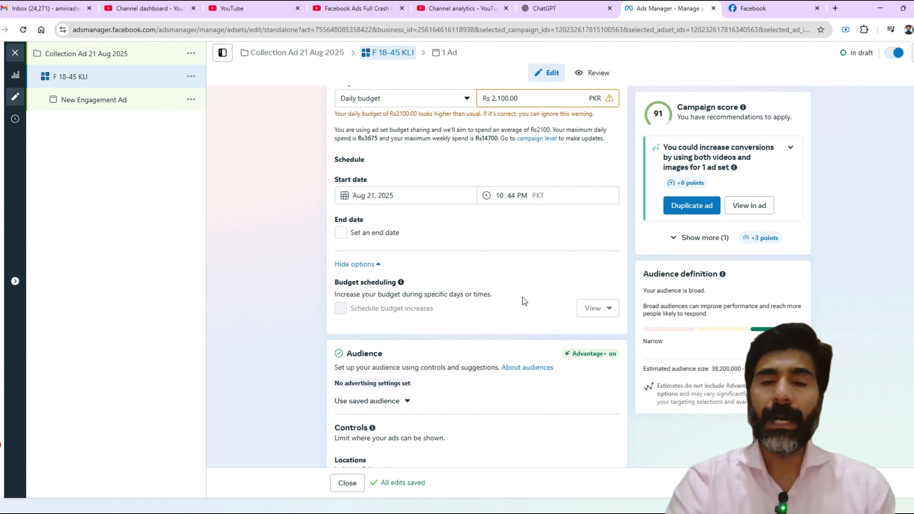
scroll(476, 277, "down", 5)
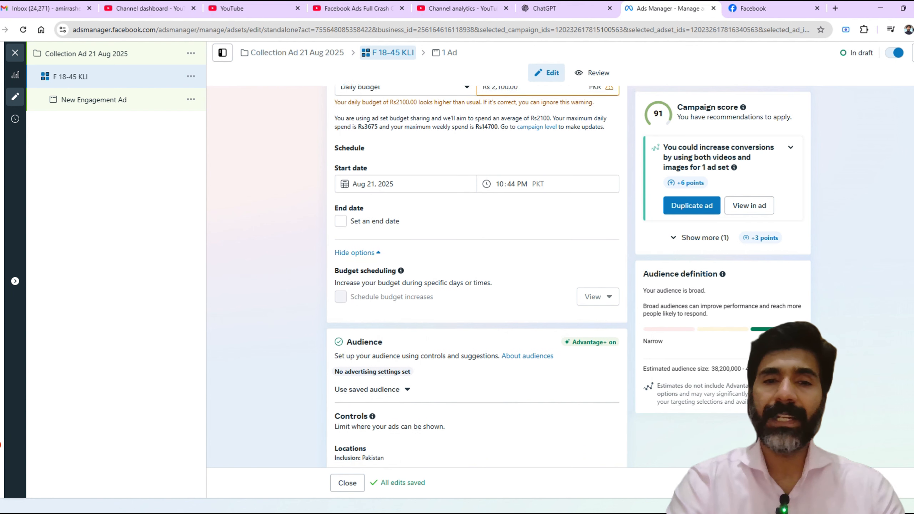
scroll(476, 273, "down", 1)
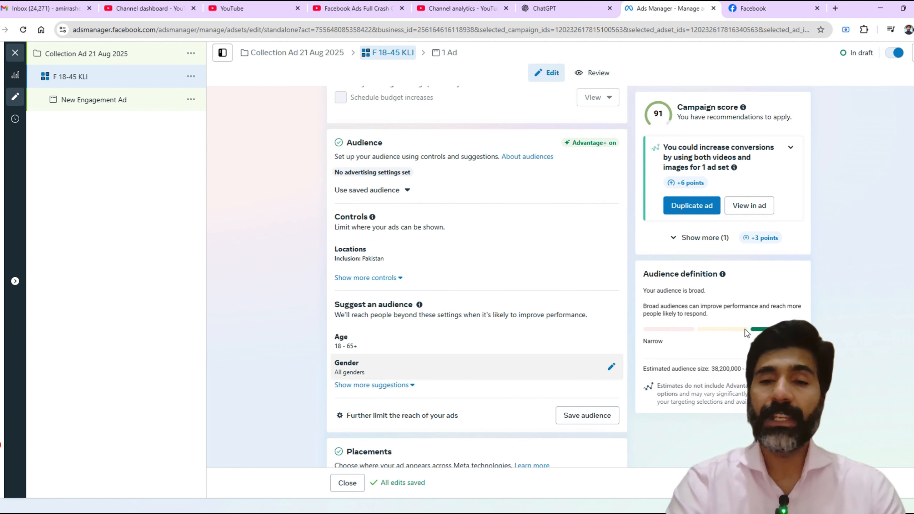
scroll(448, 396, "down", 4)
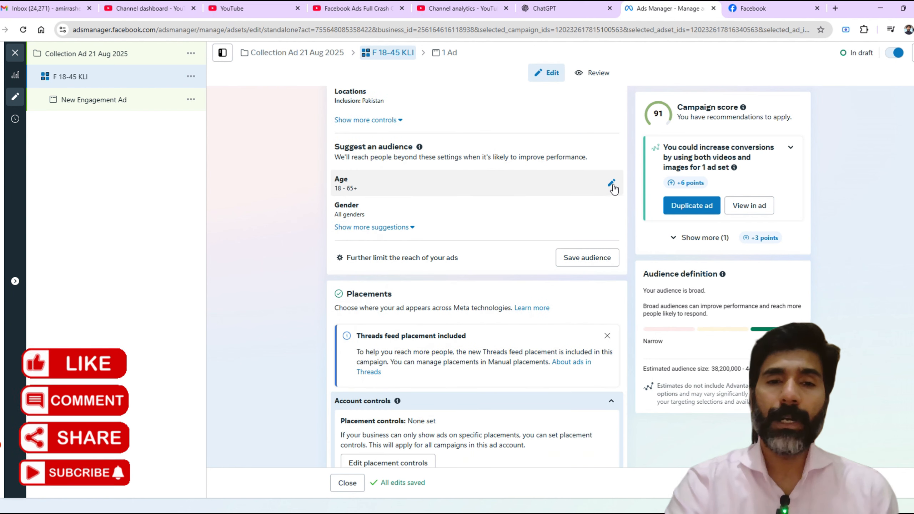
left_click(612, 181)
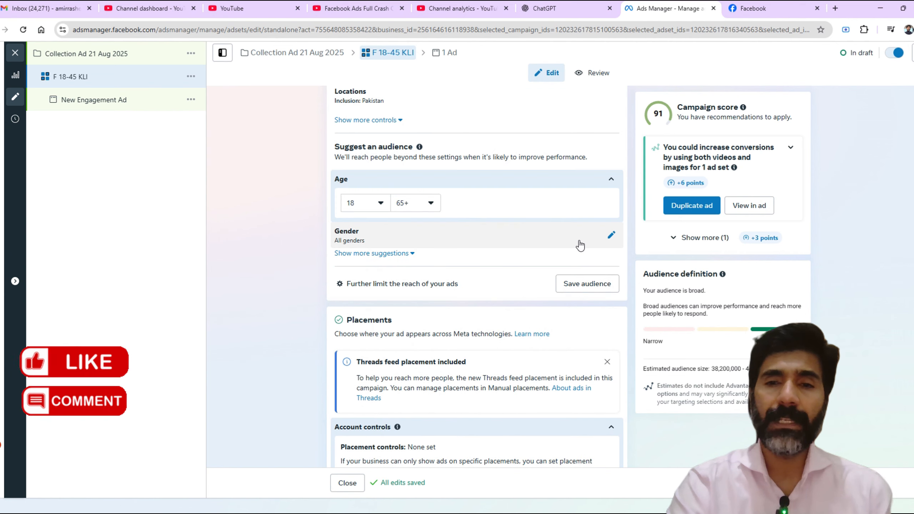
left_click(607, 236)
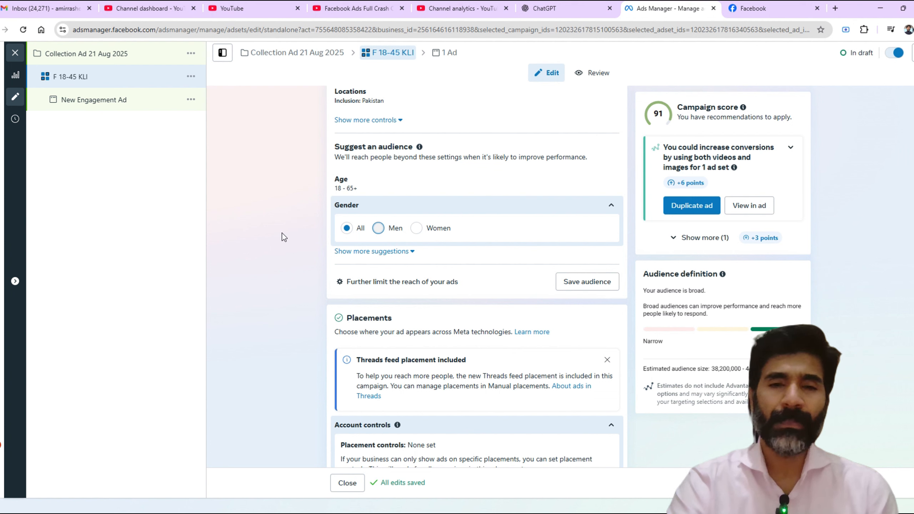
left_click(378, 227)
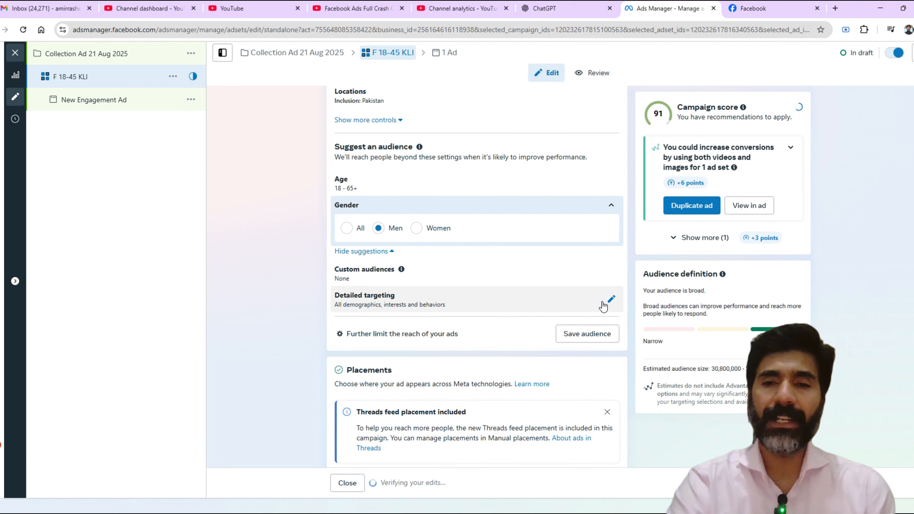
- Compare the ad set's detailed targeting with the Facebook Marketing Complete Course topics slide in PowerPoint
key("alt+Tab")
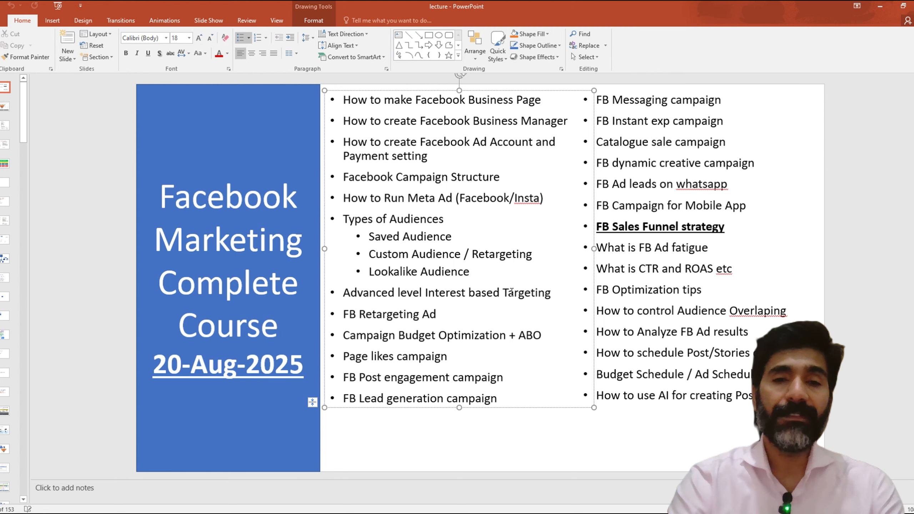
key("alt+Tab")
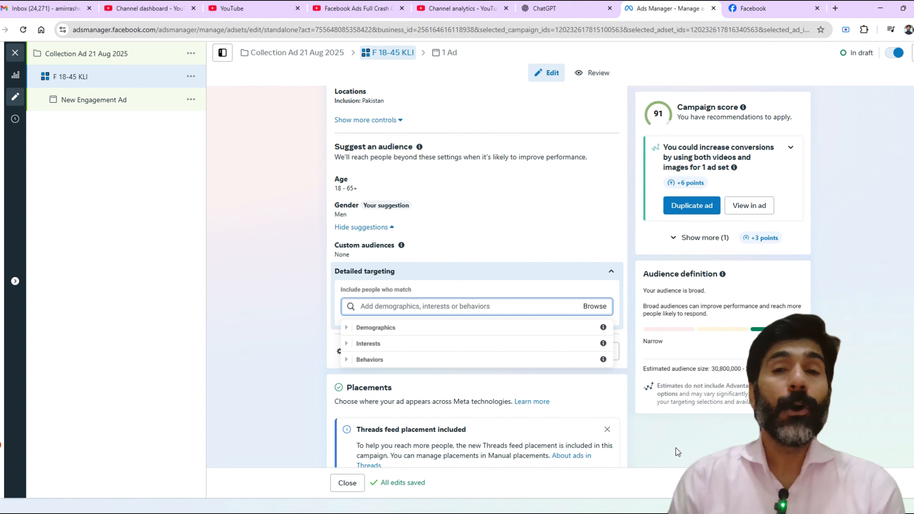
key("alt+Tab")
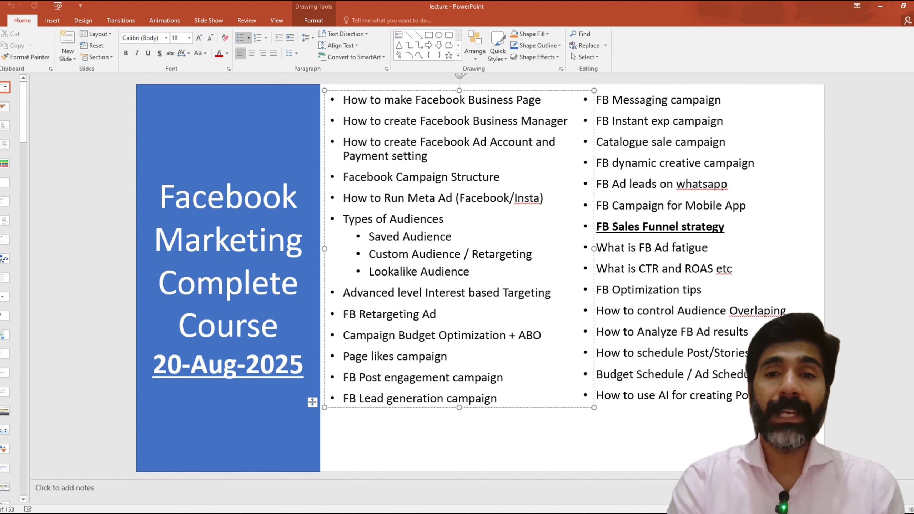